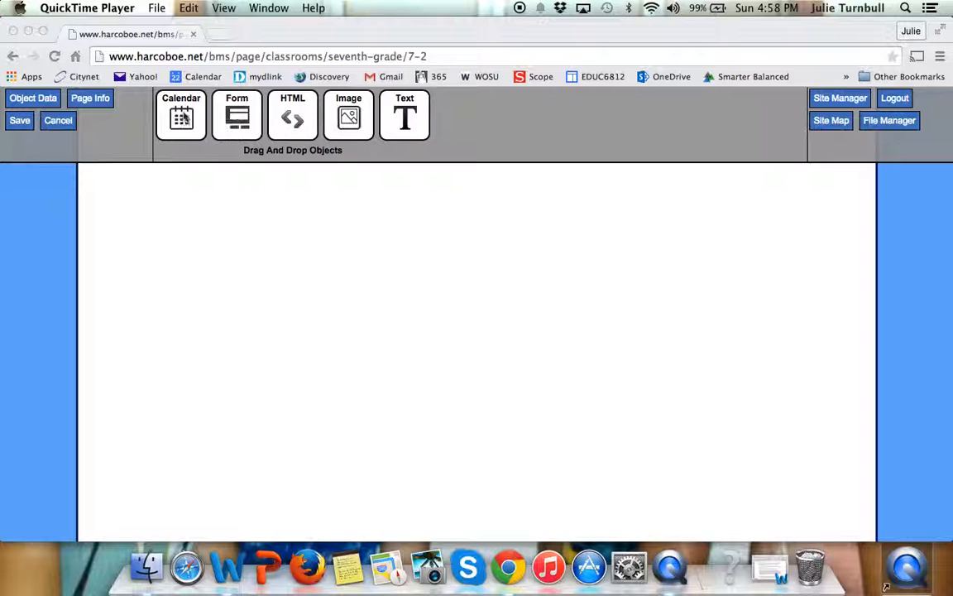
# Add a calendar object to the blank page and move it to the horizontal centre of the content area.
pyautogui.click(182, 113)
pyautogui.moveTo(182, 113); pyautogui.dragTo(312, 338)
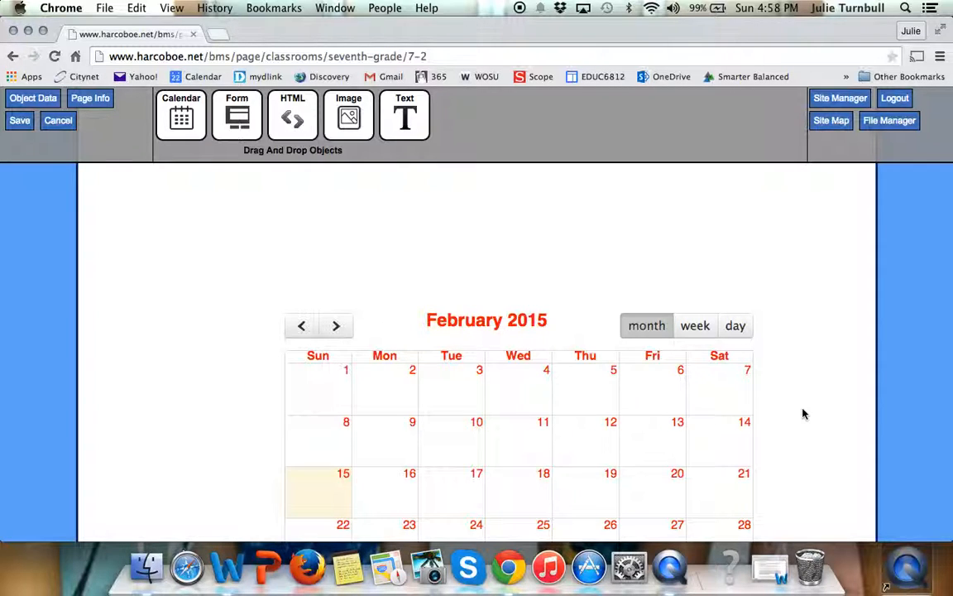
pyautogui.scroll(-2, 803, 414)
pyautogui.scroll(-2, 803, 414)
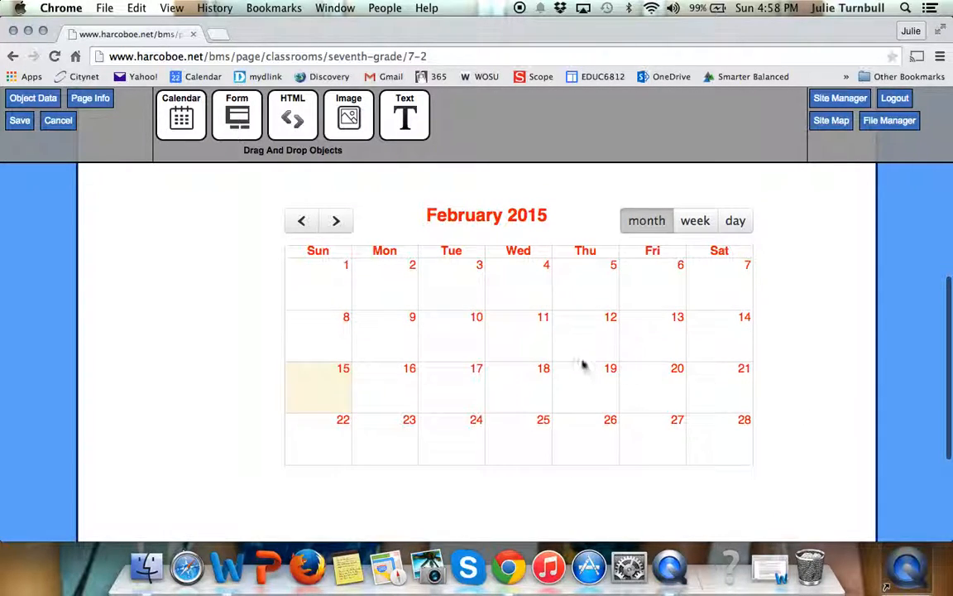
pyautogui.click(531, 362)
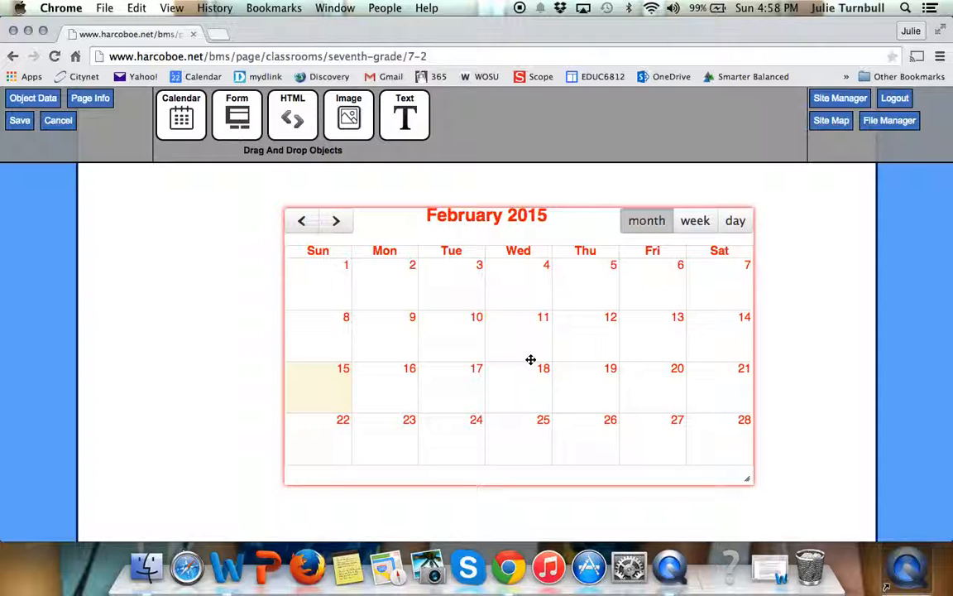
pyautogui.moveTo(570, 342); pyautogui.dragTo(528, 343)
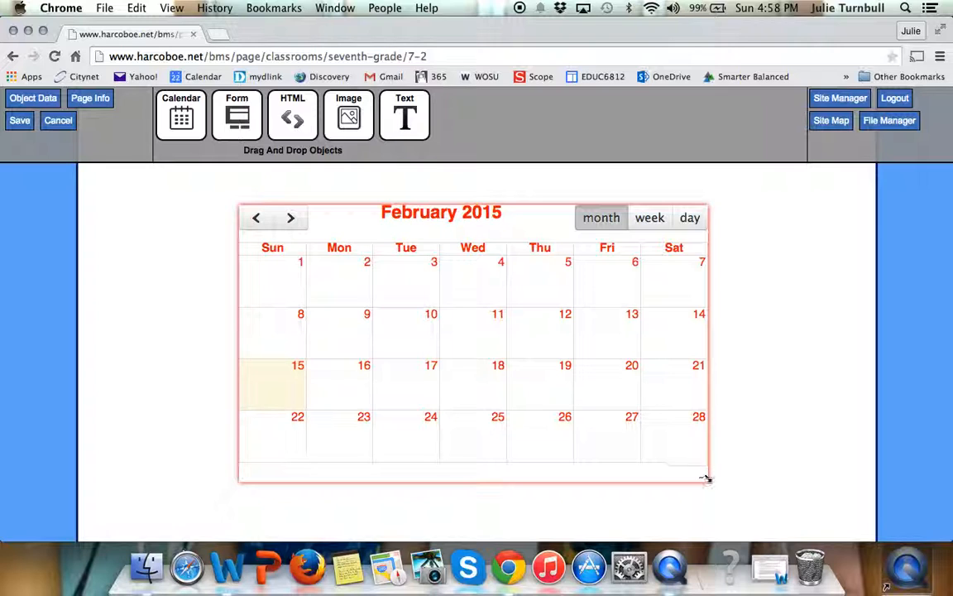
# Enlarge the calendar to nearly the right edge of the content area, and shrink it back to its previous size.
pyautogui.moveTo(706, 479); pyautogui.dragTo(861, 571)
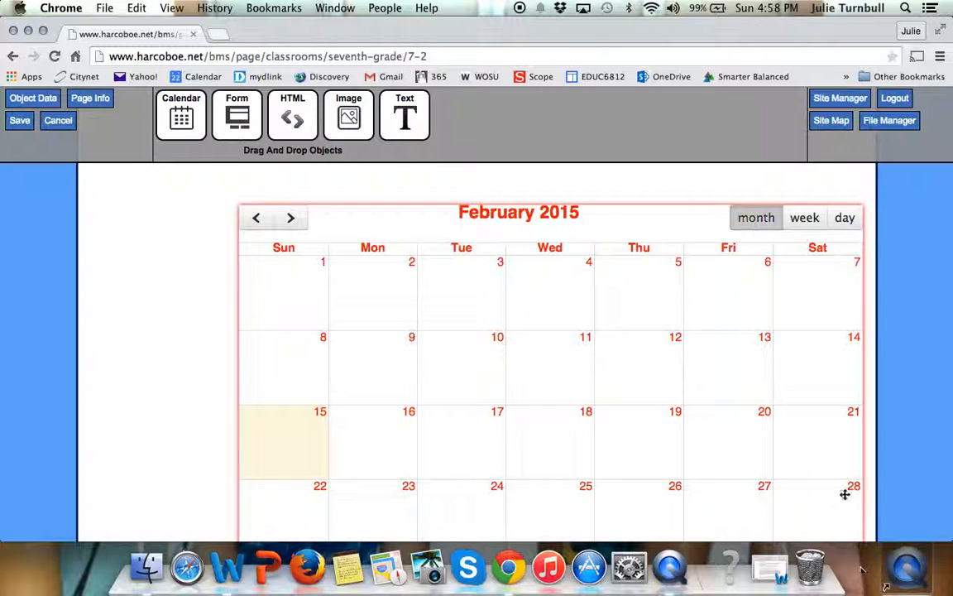
pyautogui.scroll(-3, 843, 485)
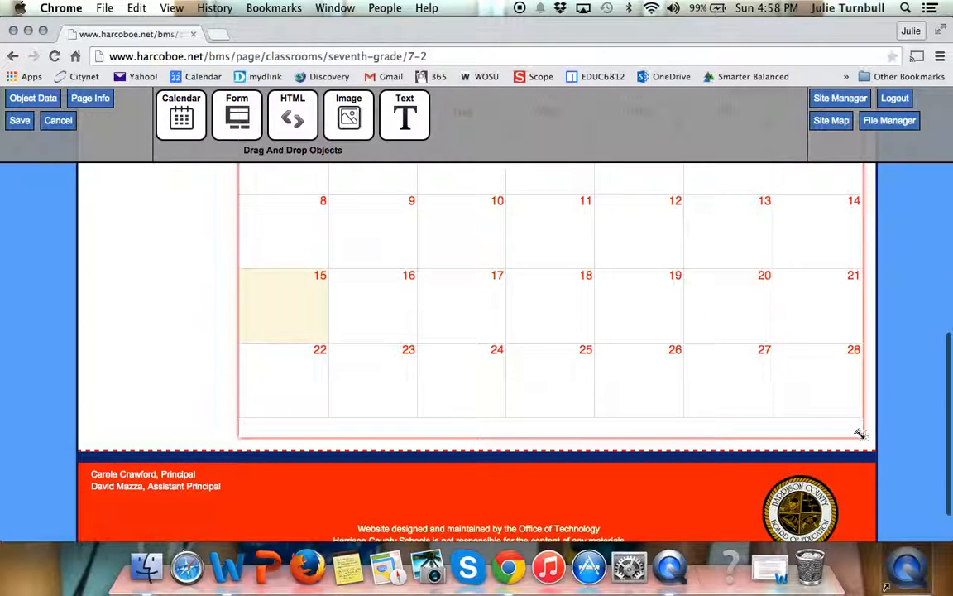
pyautogui.moveTo(860, 433); pyautogui.dragTo(689, 326)
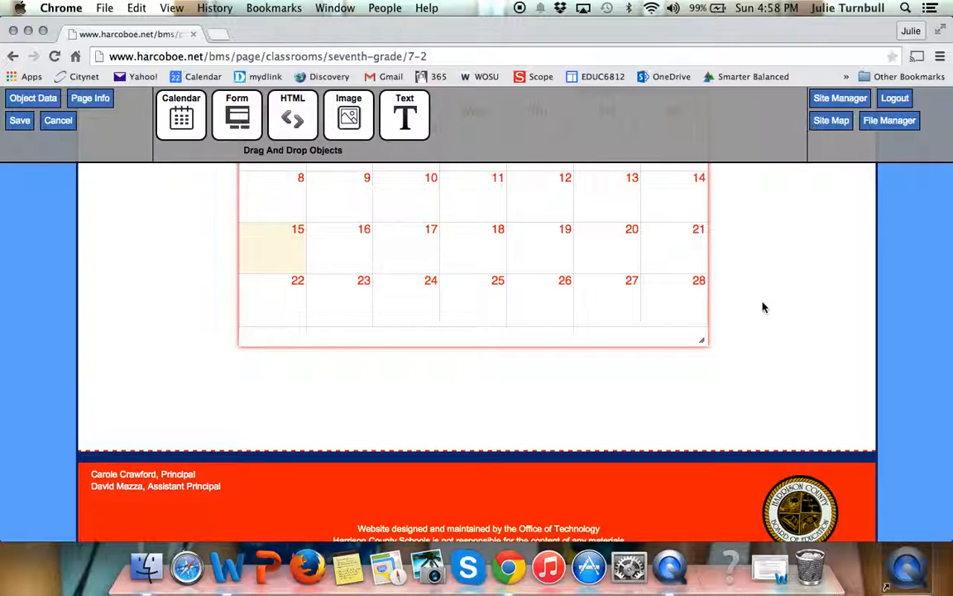
pyautogui.scroll(5, 761, 306)
pyautogui.scroll(-2, 763, 307)
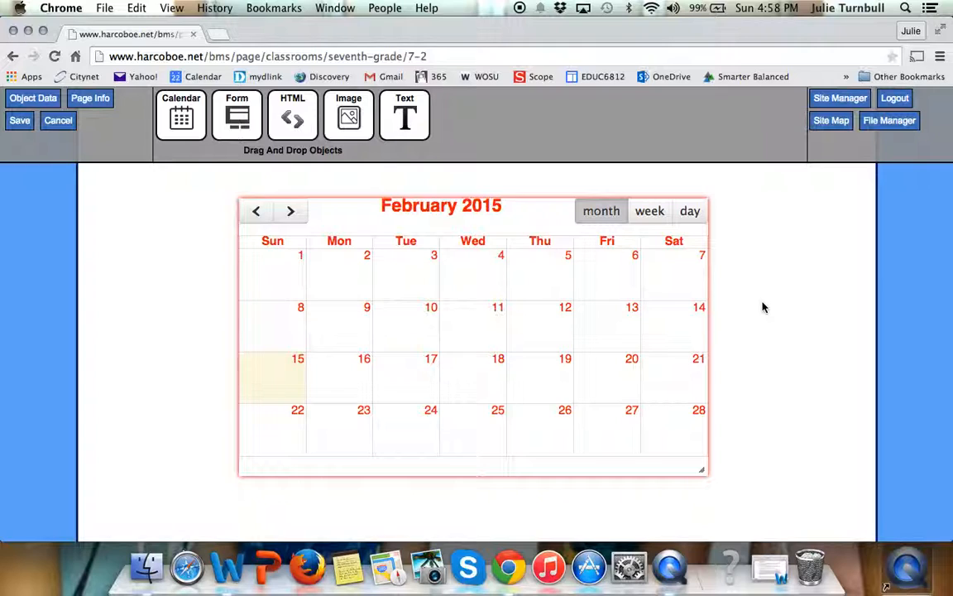
# Make the calendar modifiable and start a new event on February 16 with the title Homework.
pyautogui.rightClick(479, 288)
pyautogui.click(491, 297)
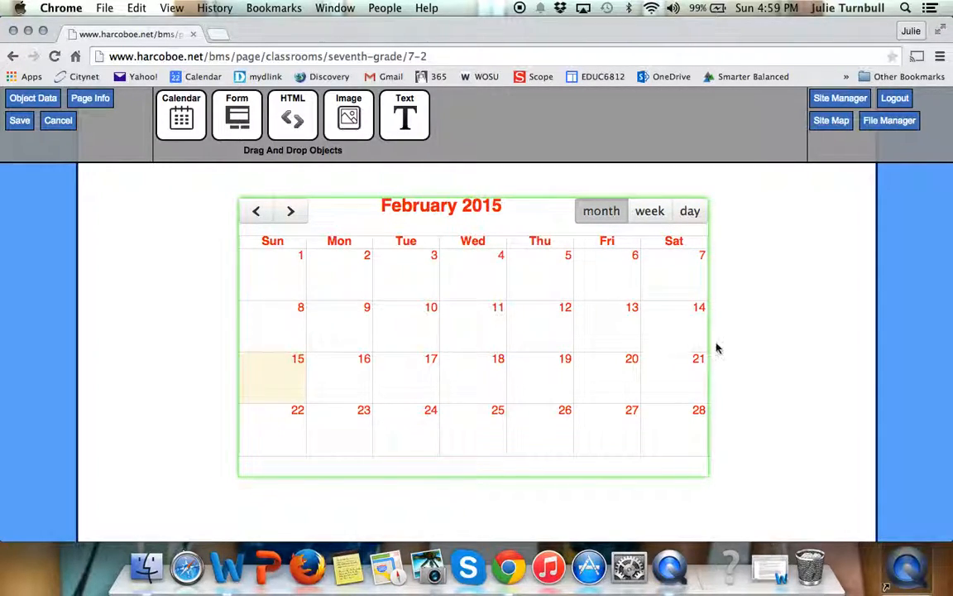
pyautogui.click(351, 374)
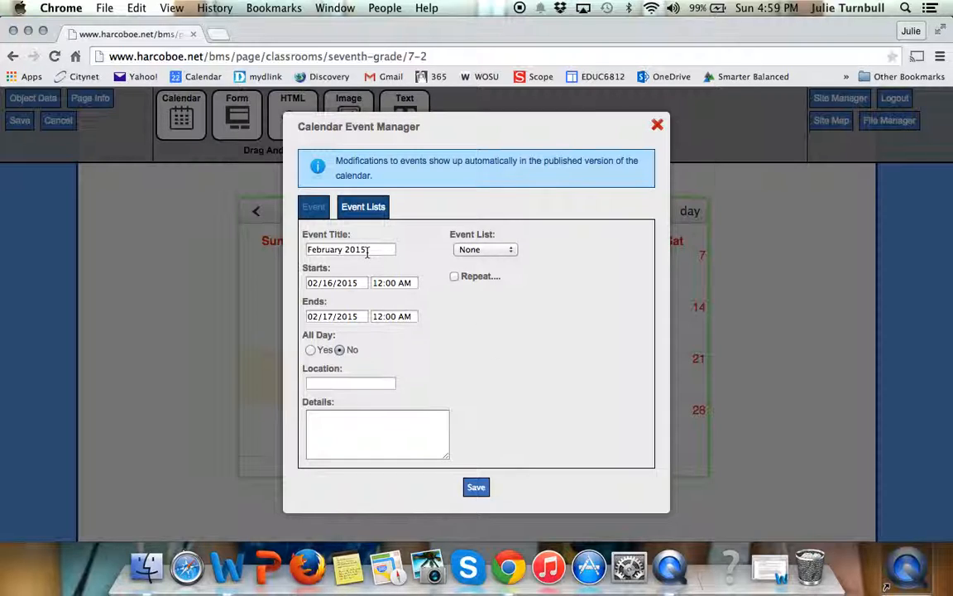
pyautogui.moveTo(369, 250); pyautogui.dragTo(299, 247)
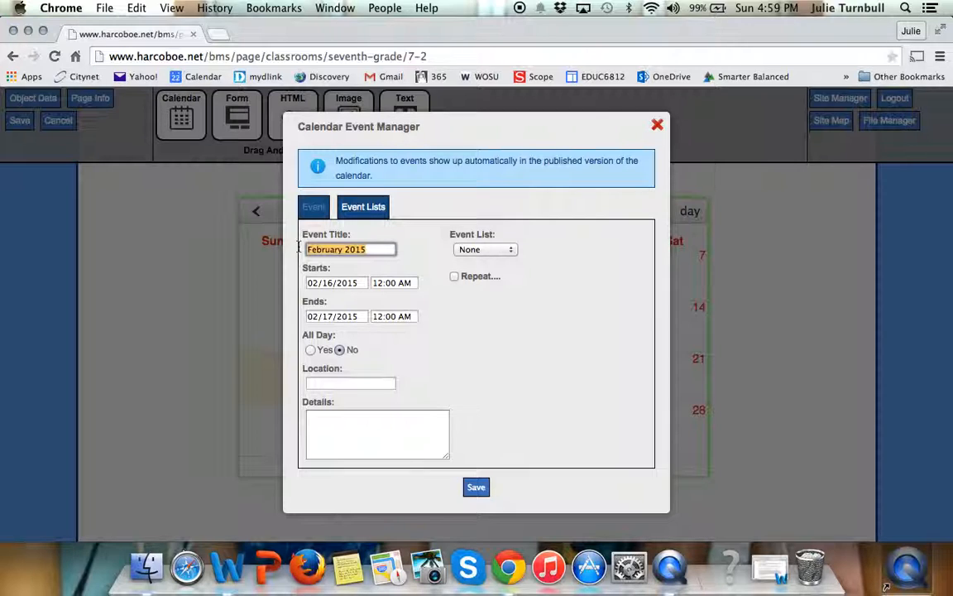
pyautogui.write('Hom')
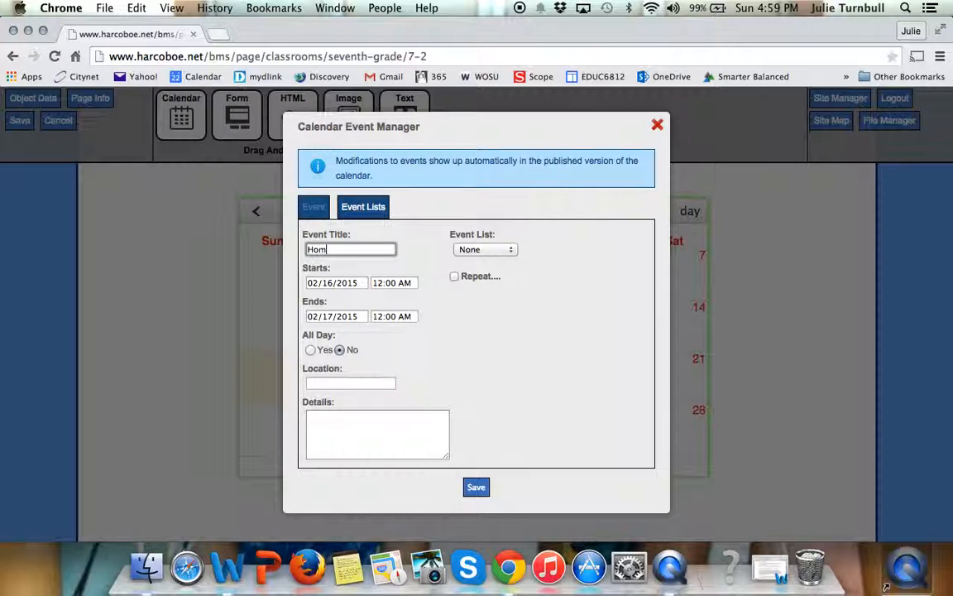
pyautogui.write('ework')
# Set both the start and end dates of the Homework event to 02/16/2015.
pyautogui.click(353, 283)
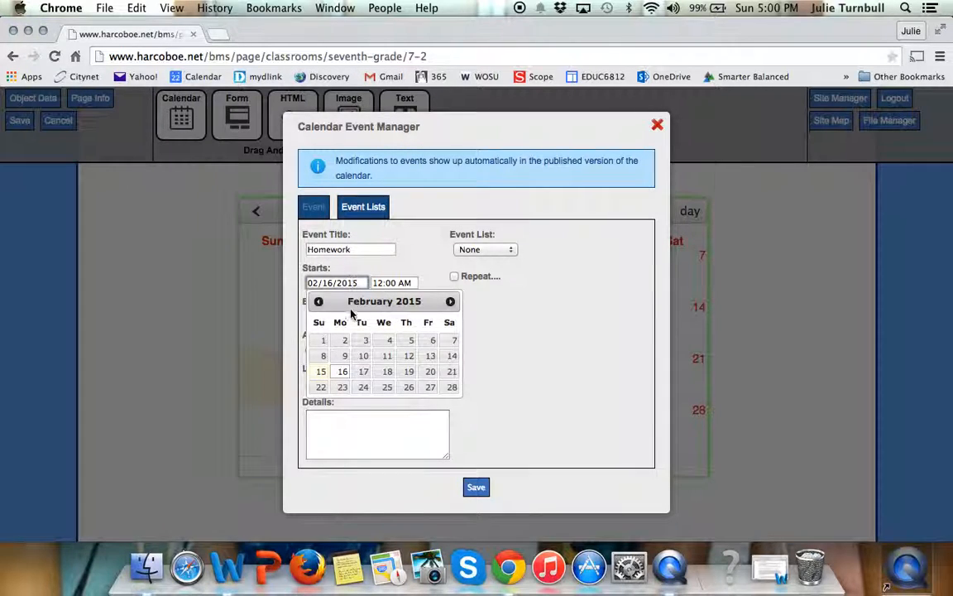
pyautogui.click(343, 373)
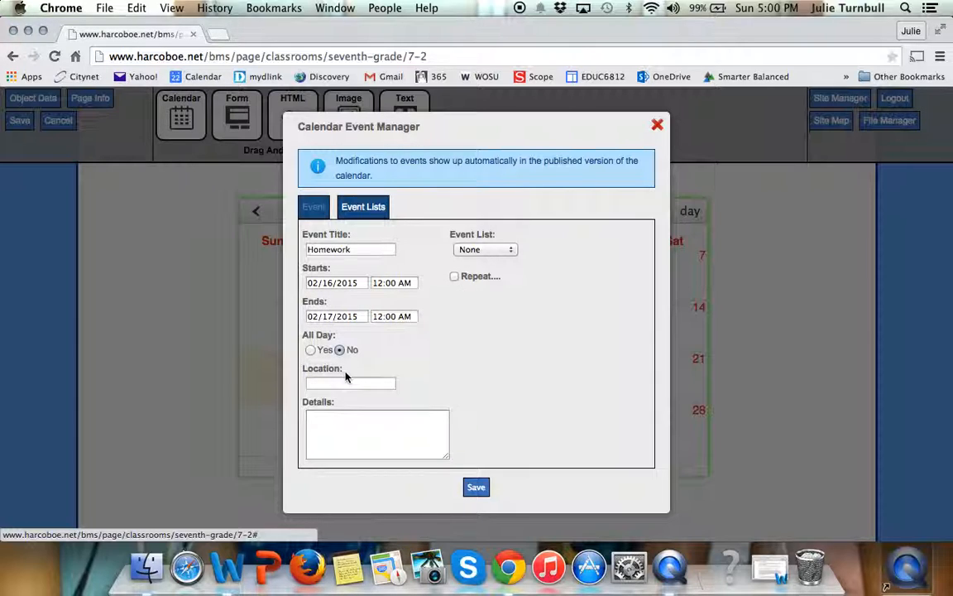
pyautogui.click(361, 319)
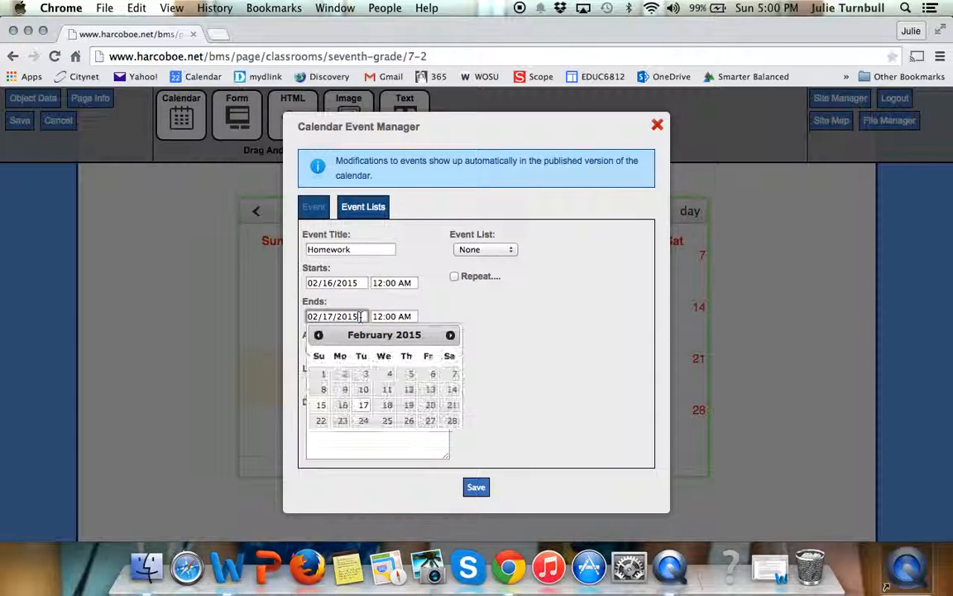
pyautogui.click(343, 407)
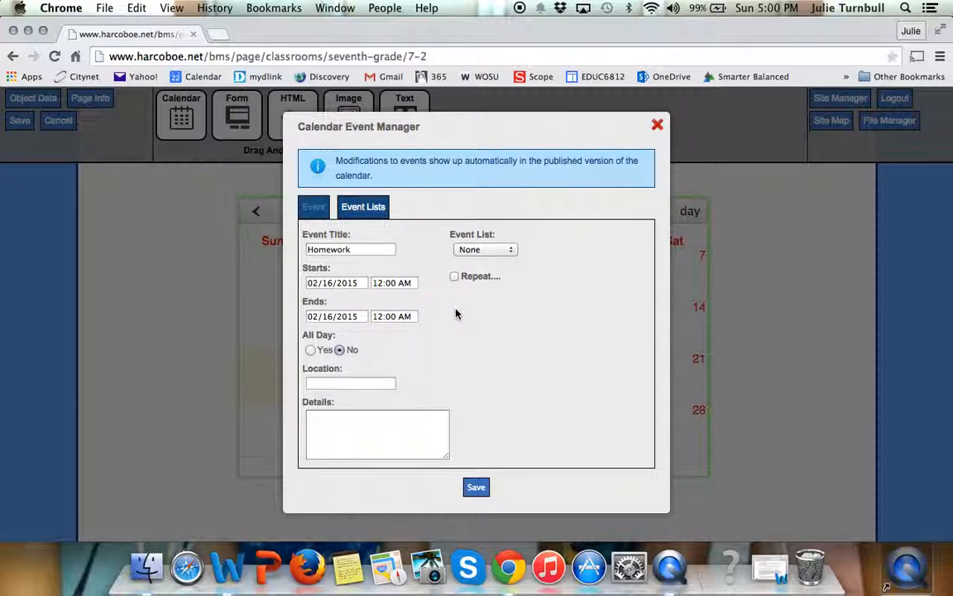
# Enter the event details "Read pages 200-205" and "Do Ex. 1, #1-10" on separate lines, and save the Homework event.
pyautogui.click(380, 418)
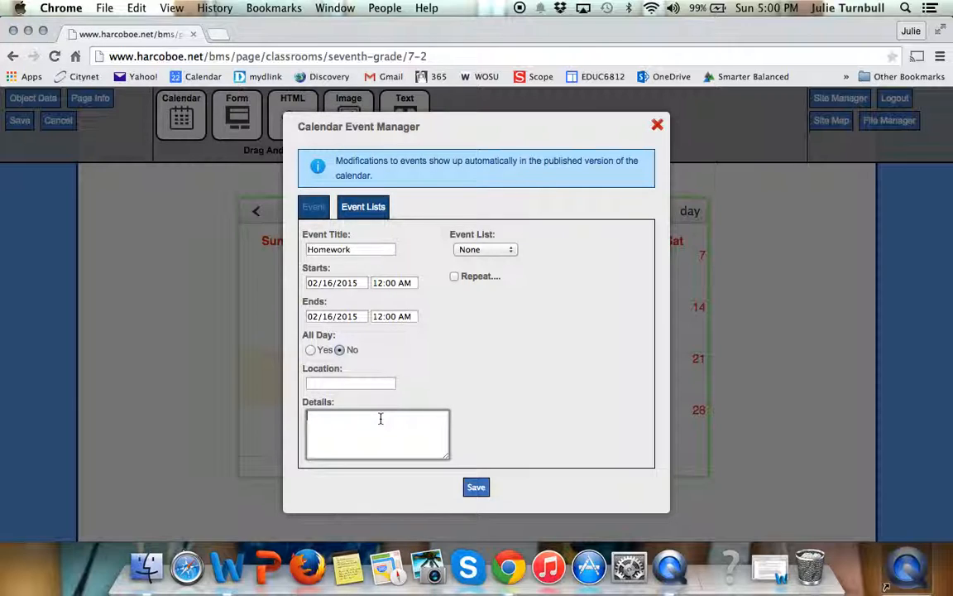
pyautogui.write('Read pages')
pyautogui.write(' 200-205 ')
pyautogui.write('Do Ex. 1,')
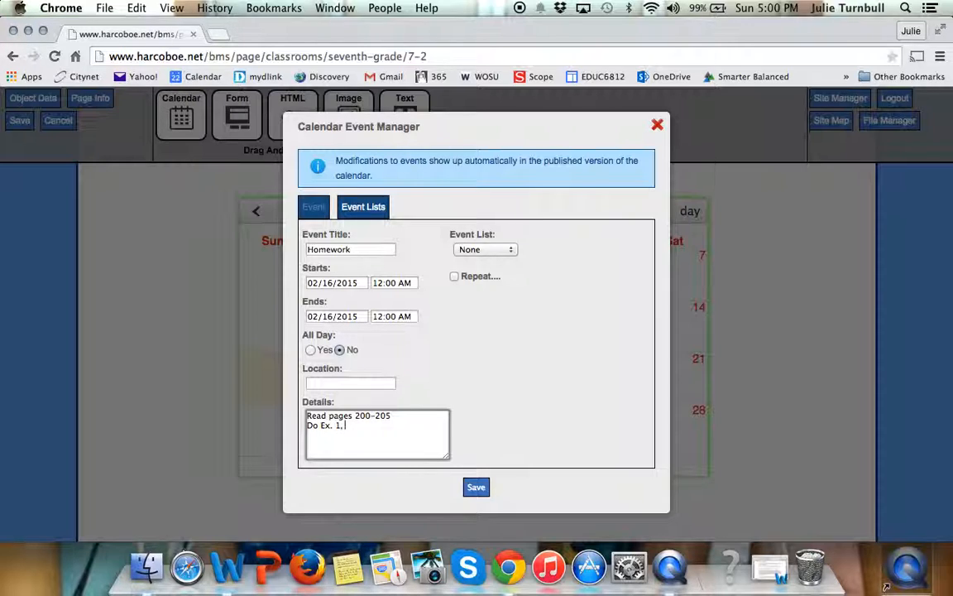
pyautogui.write(' #1-10')
pyautogui.click(478, 488)
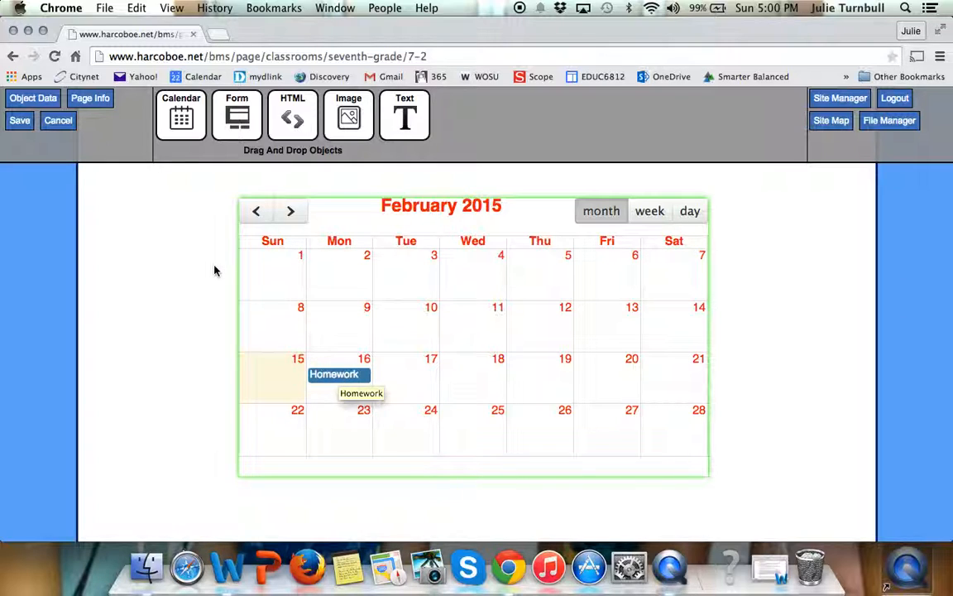
# Save the page and view the details of the Homework event on February 16.
pyautogui.click(19, 122)
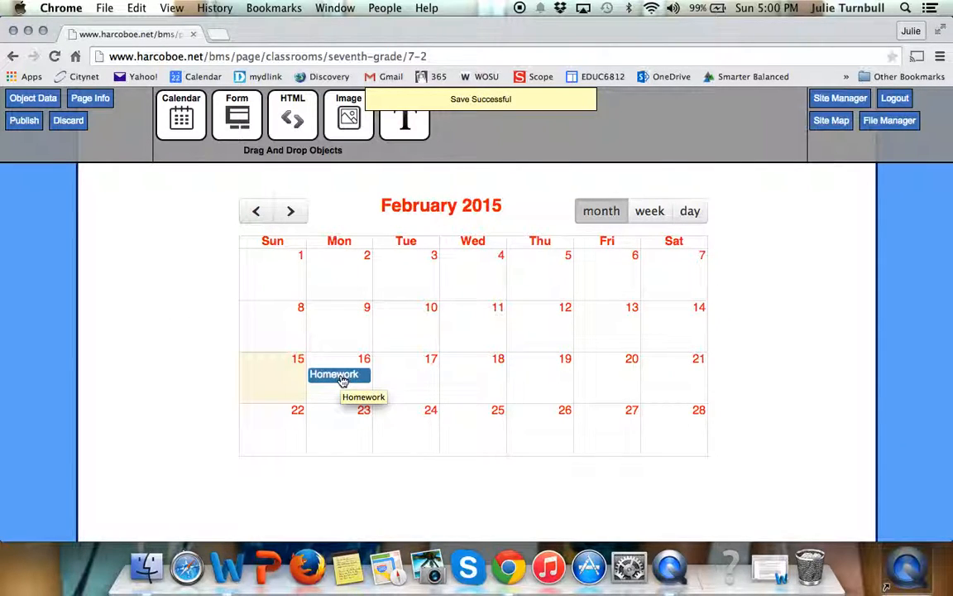
pyautogui.click(343, 377)
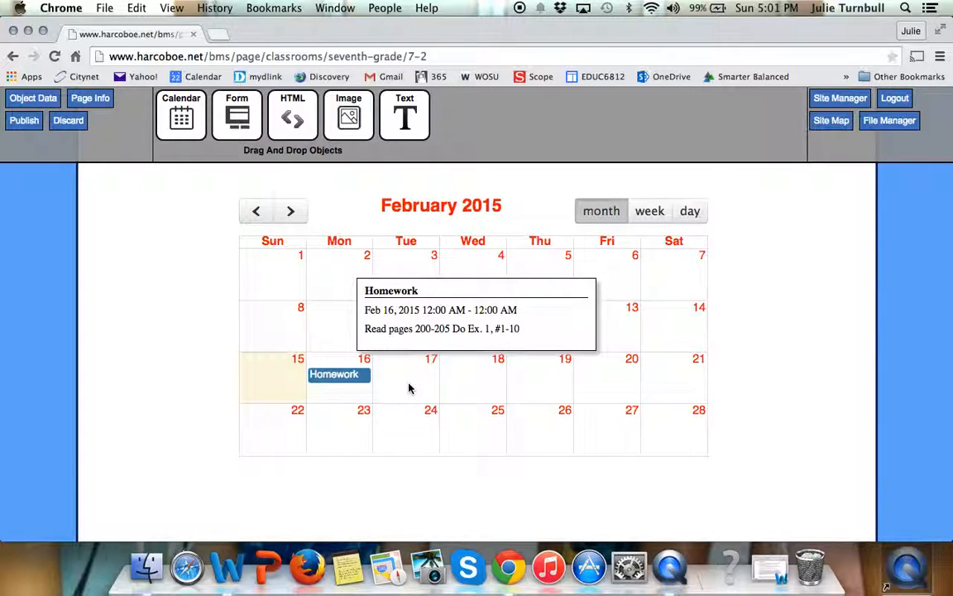
pyautogui.click(333, 397)
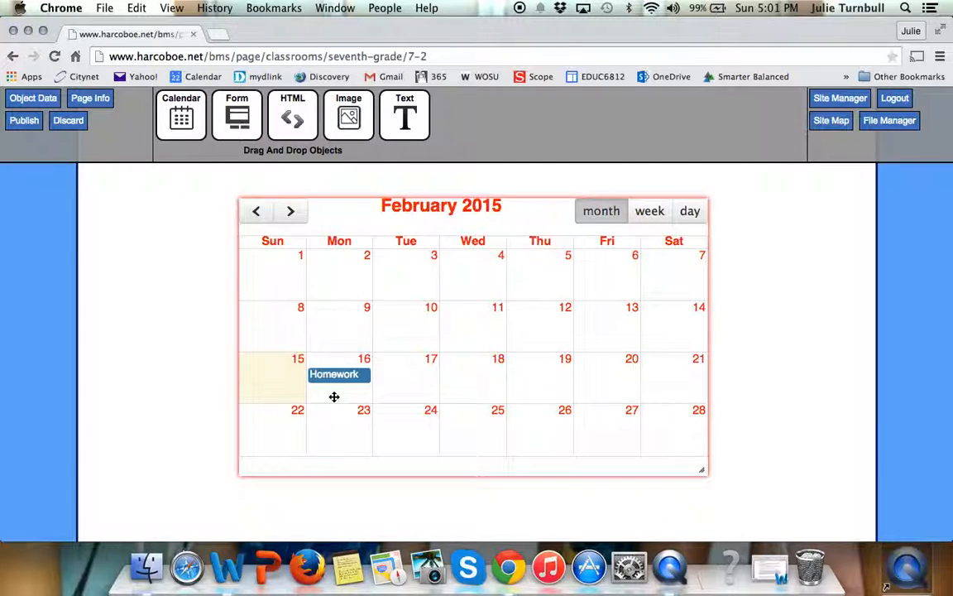
# Publish the page with the calendar and return to editing it.
pyautogui.click(24, 121)
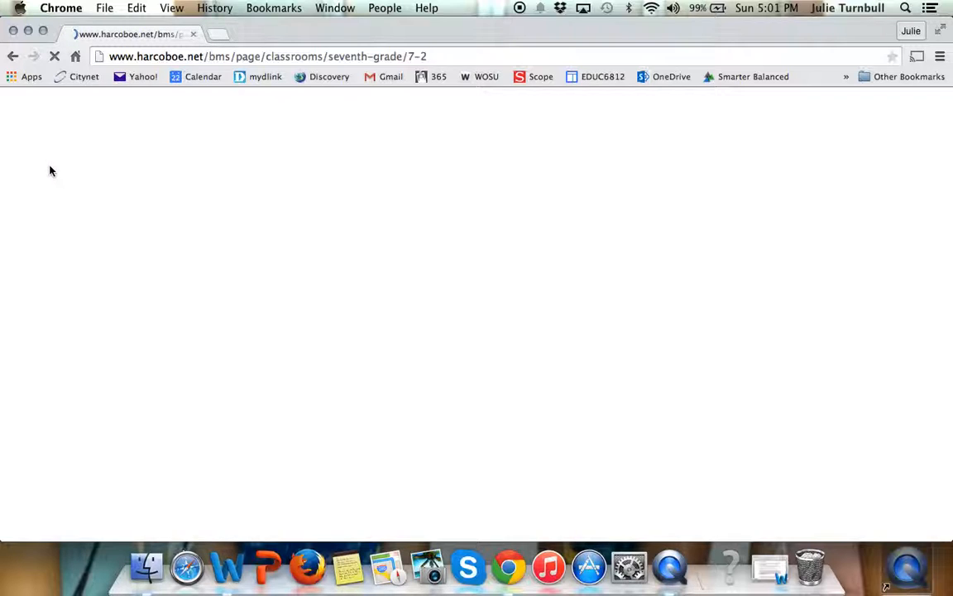
pyautogui.click(33, 123)
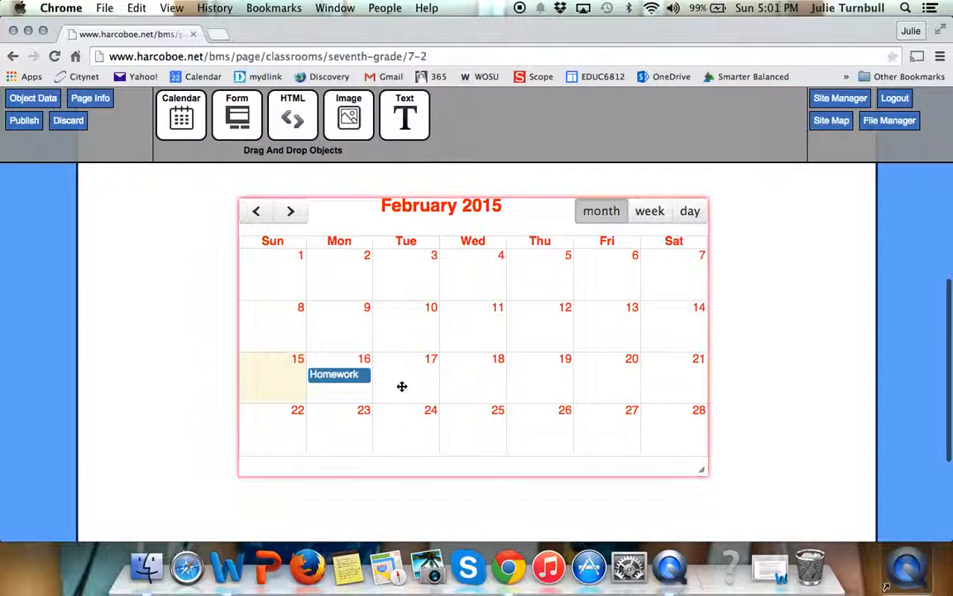
# Make the calendar modifiable again and start a second event on February 16 with the title Quiz.
pyautogui.rightClick(403, 386)
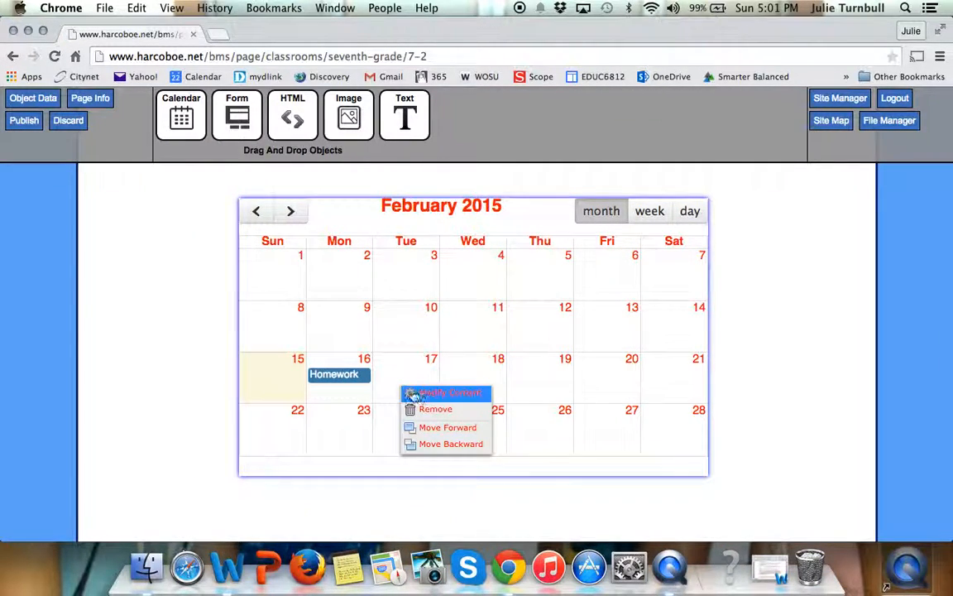
pyautogui.click(418, 394)
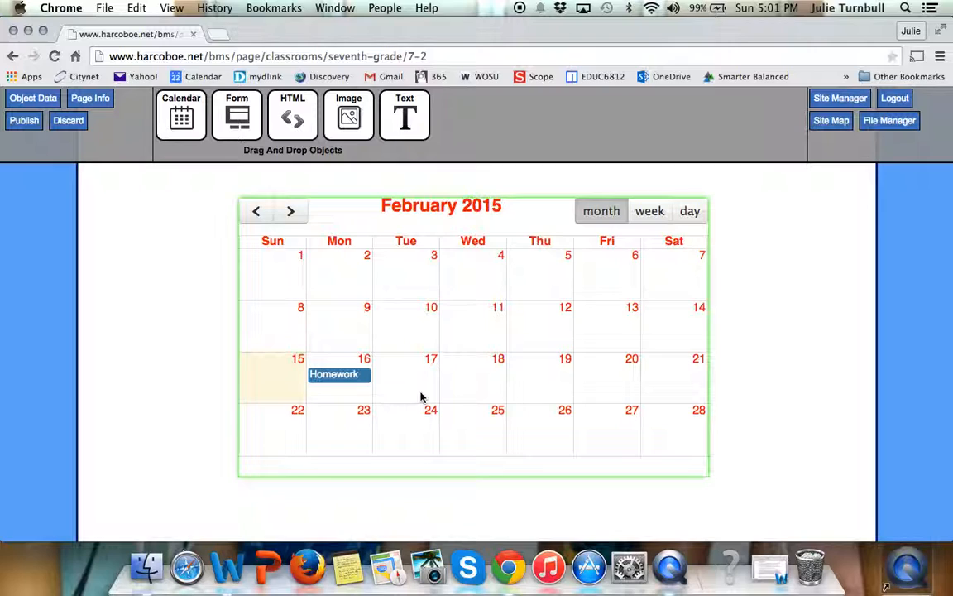
pyautogui.click(345, 396)
pyautogui.moveTo(380, 248); pyautogui.dragTo(297, 248)
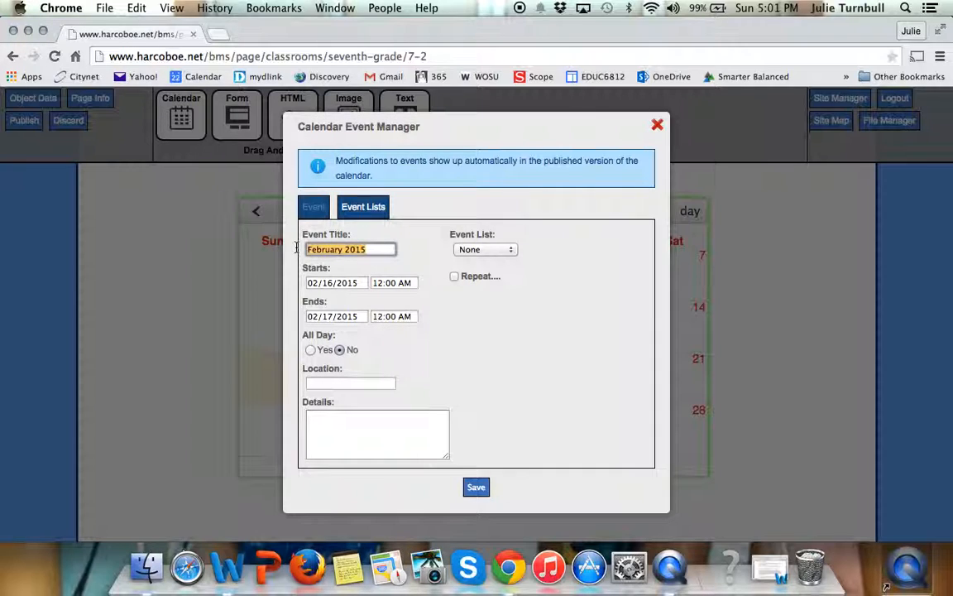
pyautogui.write('Quiz')
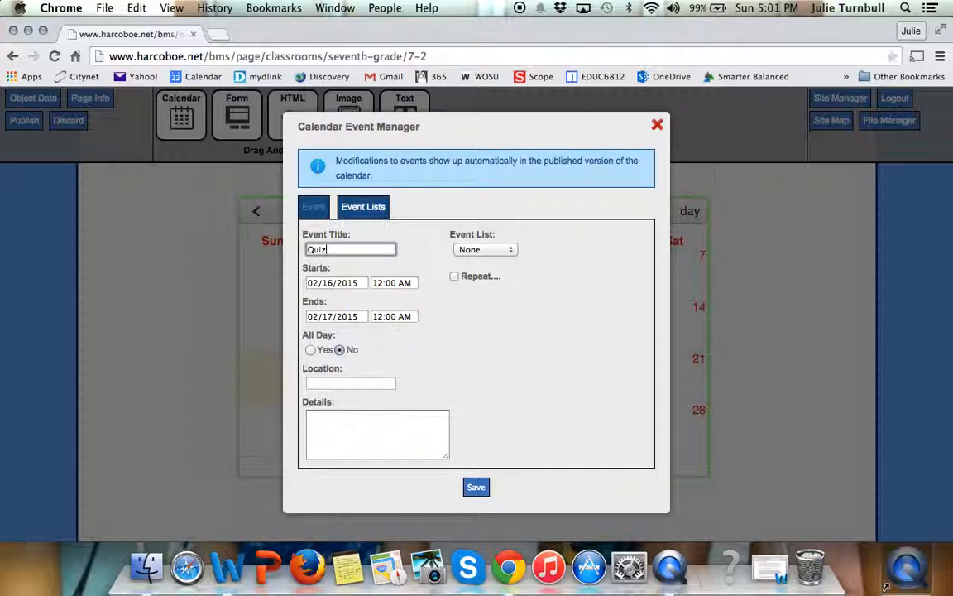
# Set both the start and end dates of the Quiz event to 02/16/2015.
pyautogui.click(328, 283)
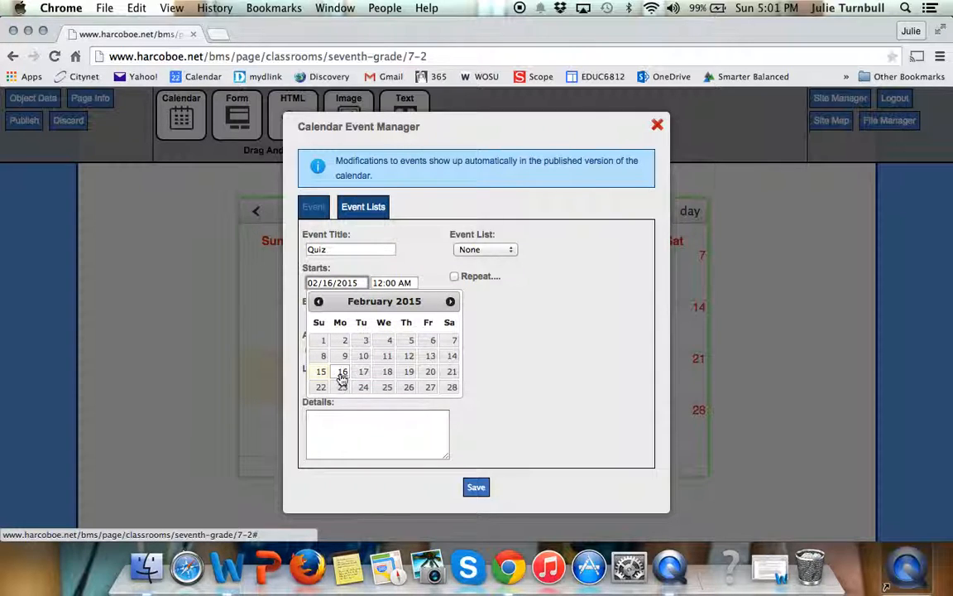
pyautogui.click(340, 374)
pyautogui.click(343, 318)
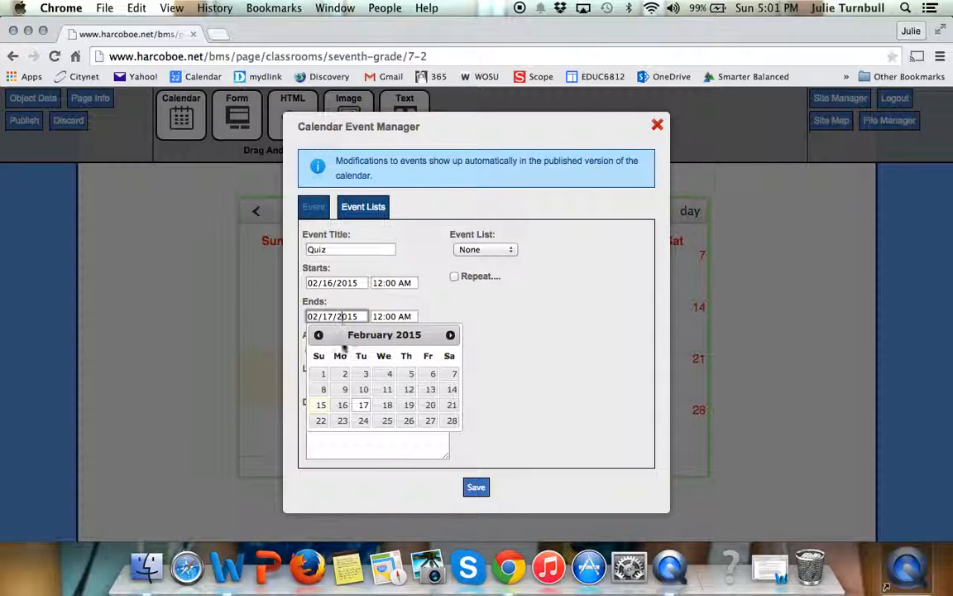
pyautogui.click(346, 404)
# Enter "Quiz over Chapter 3 vocabulary" as the event details and save the Quiz event.
pyautogui.click(362, 419)
pyautogui.write('Quiz')
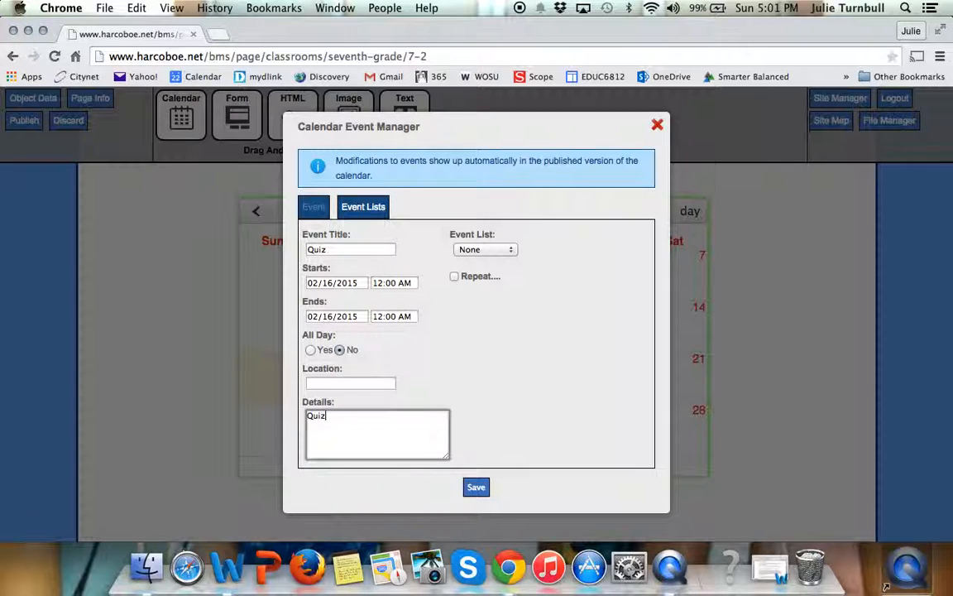
pyautogui.write(' over Chapter 3 vocabulary')
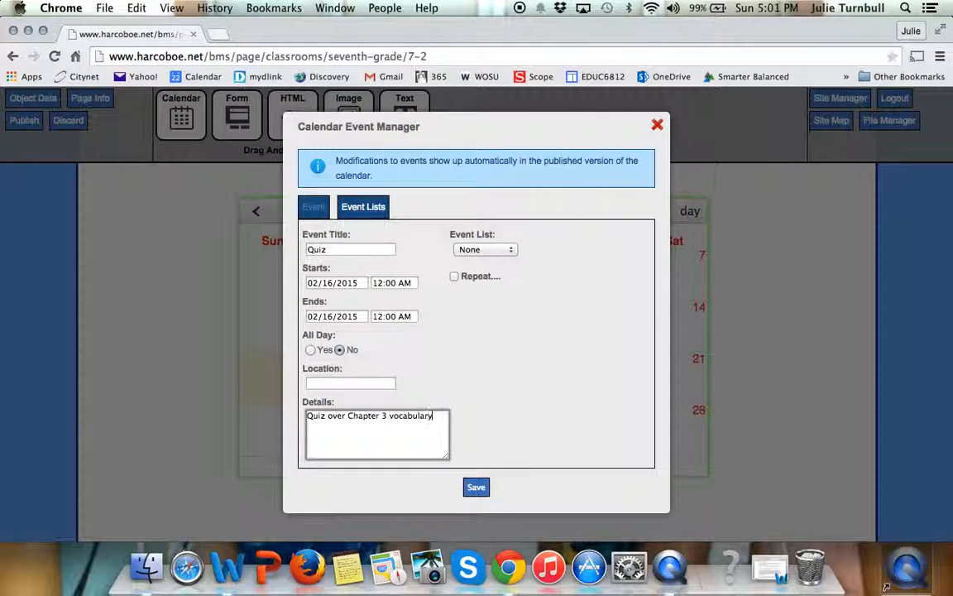
pyautogui.click(477, 487)
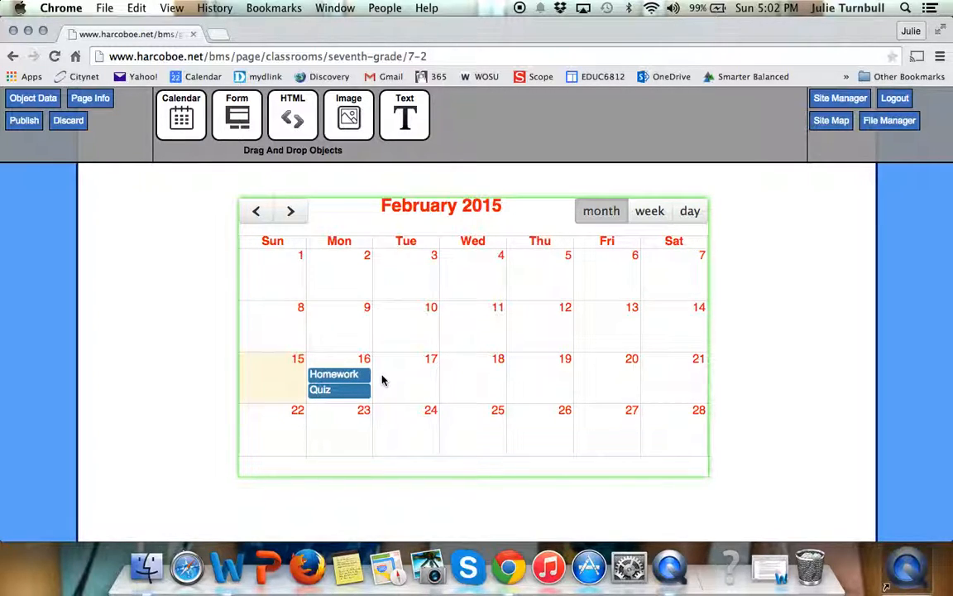
# Open the February 16 Homework event for editing and save it with its existing details.
pyautogui.click(352, 379)
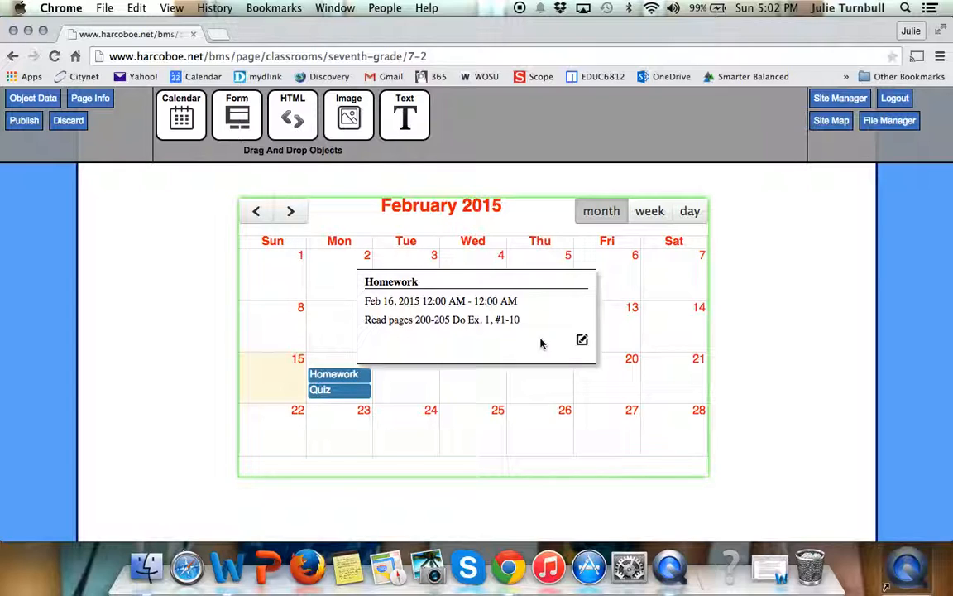
pyautogui.click(582, 342)
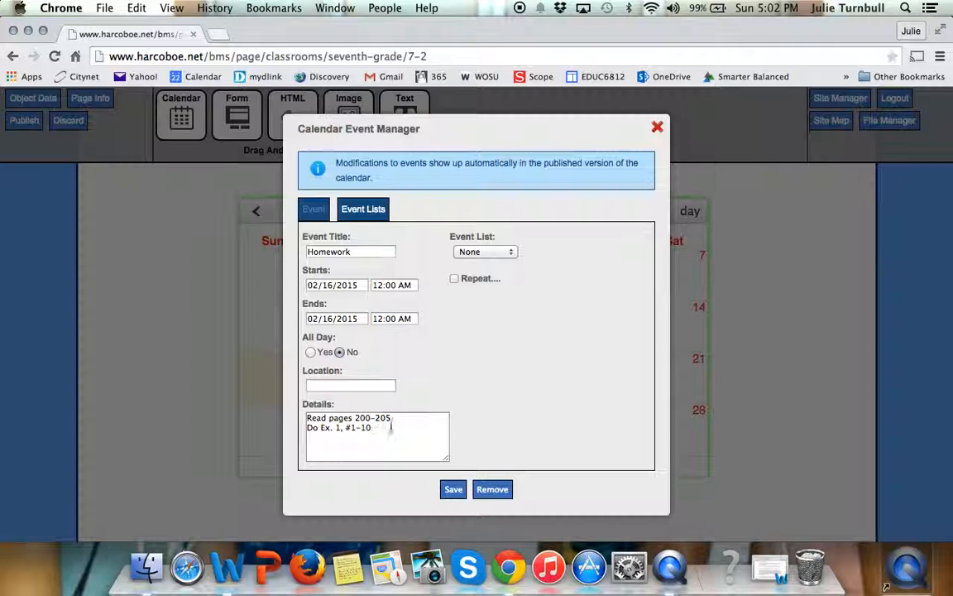
pyautogui.click(452, 489)
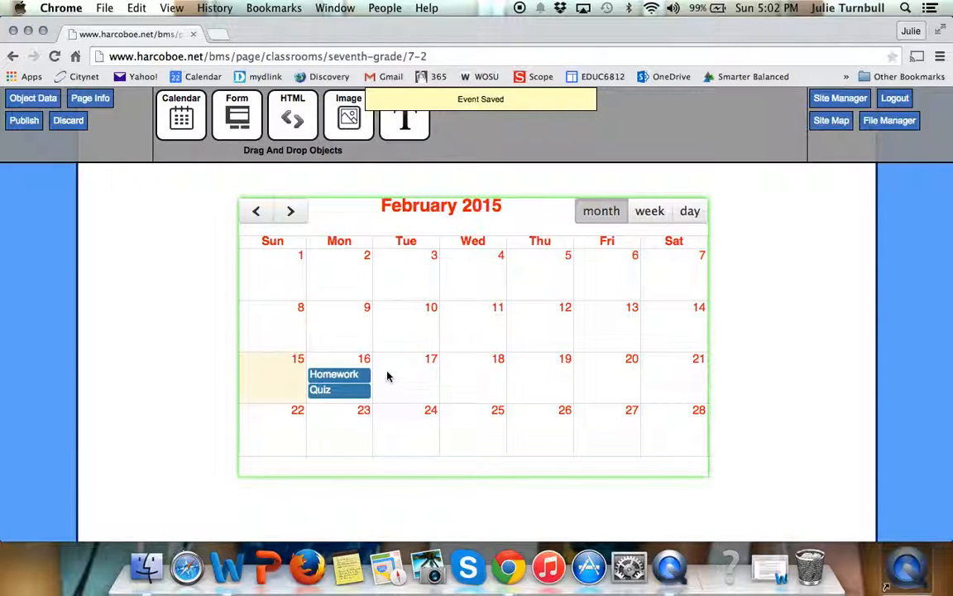
# Remove the Homework event from February 16 in the calendar and publish the page.
pyautogui.click(362, 379)
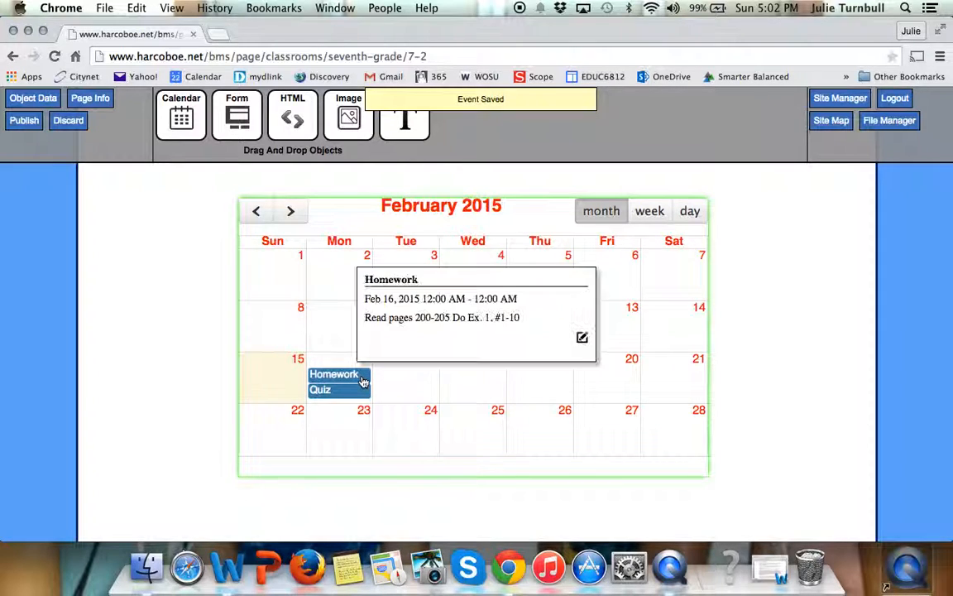
pyautogui.click(582, 339)
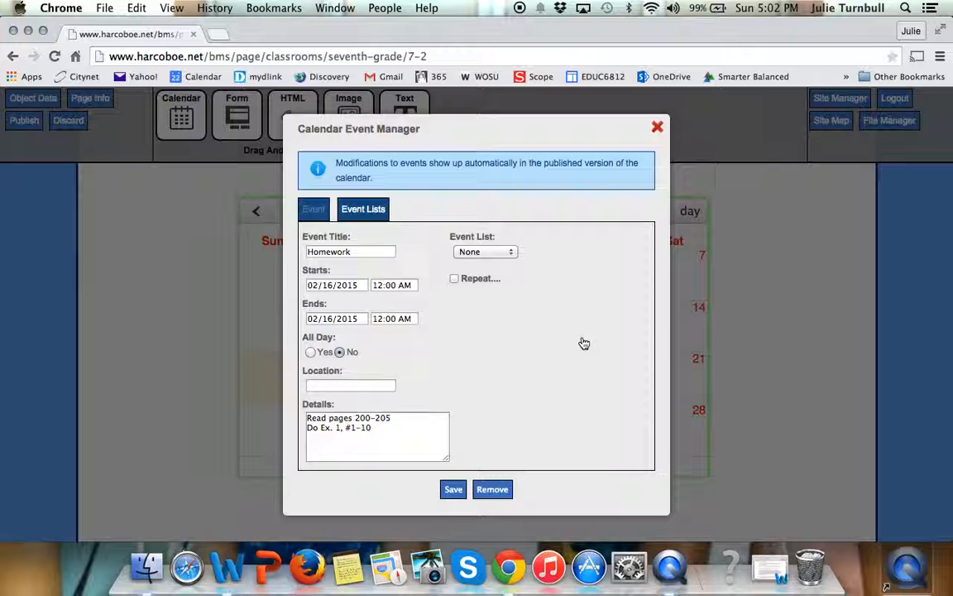
pyautogui.click(493, 490)
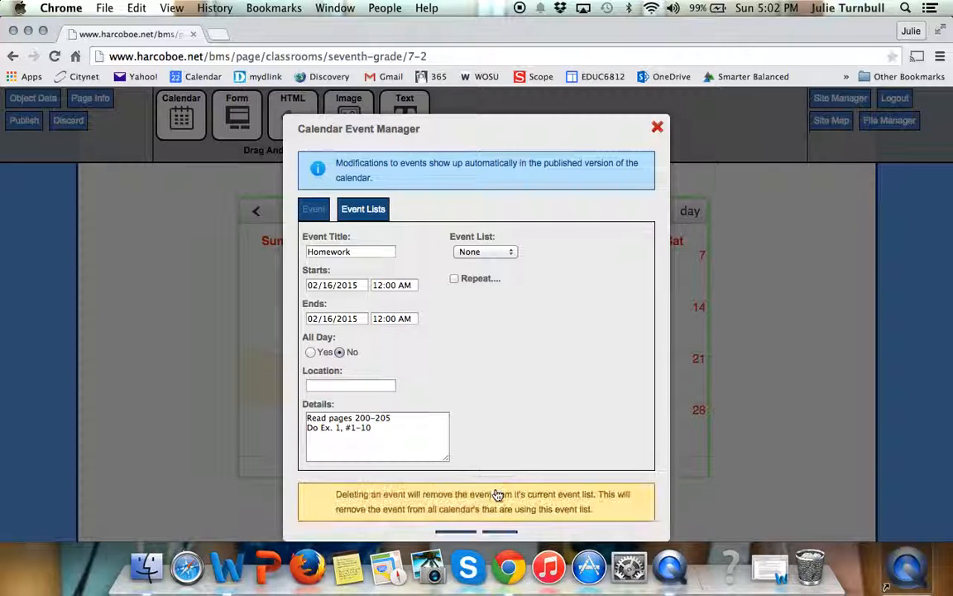
pyautogui.click(456, 536)
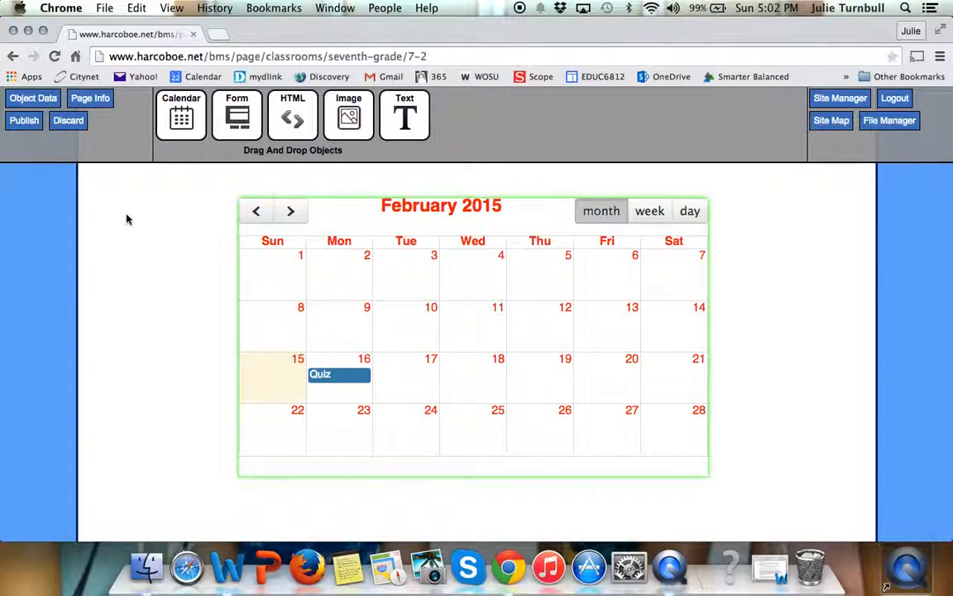
pyautogui.click(24, 123)
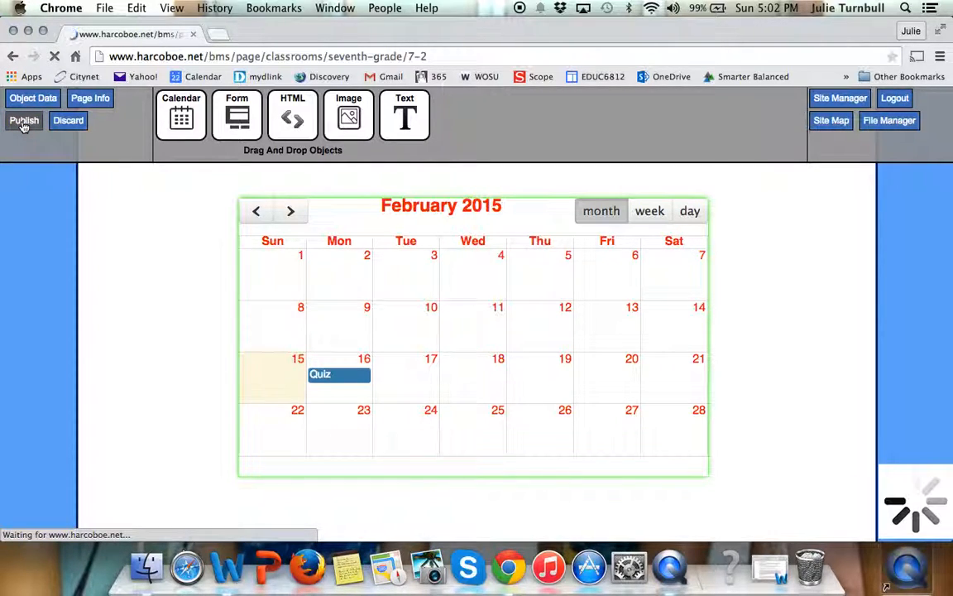